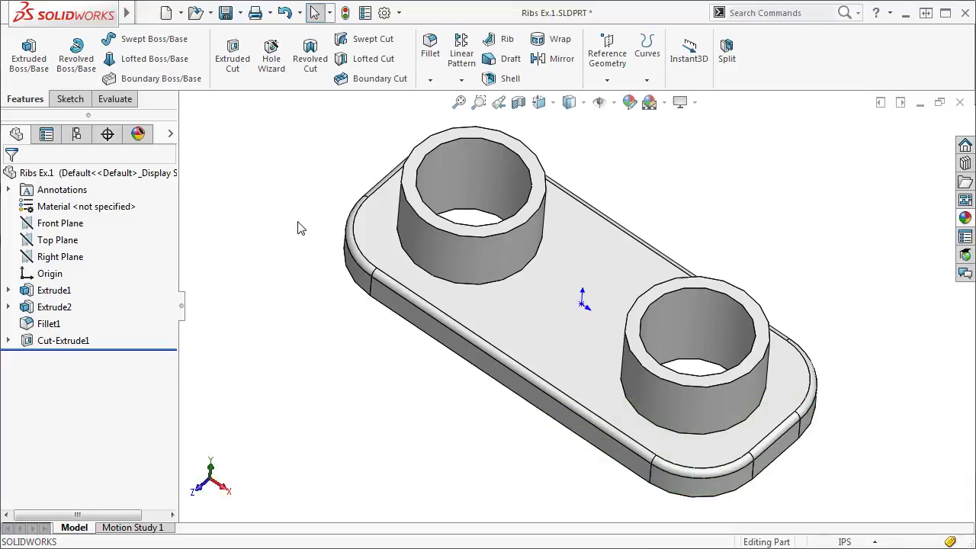
Sketch a horizontal line on the left boss's top face spanning to the right boss's edge.
left_click(428, 222)
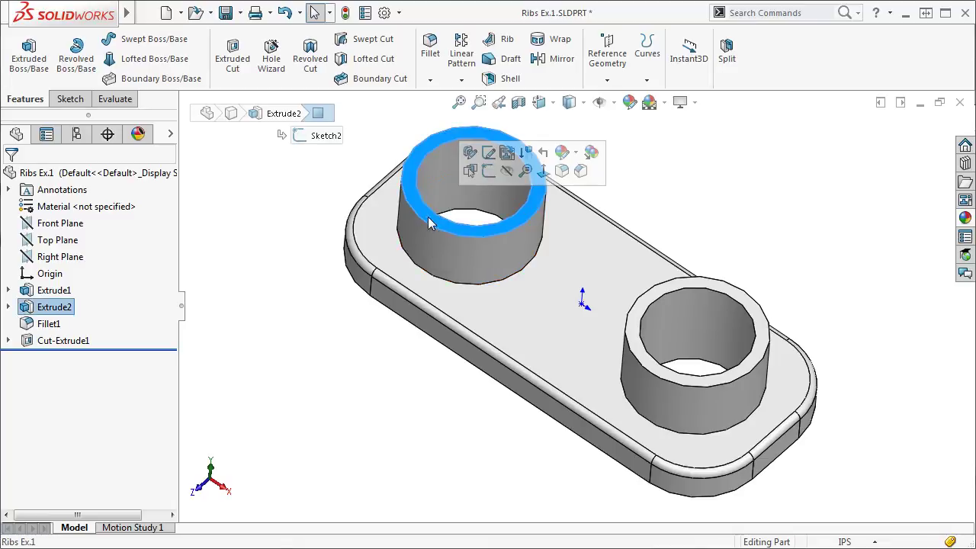
left_click(490, 180)
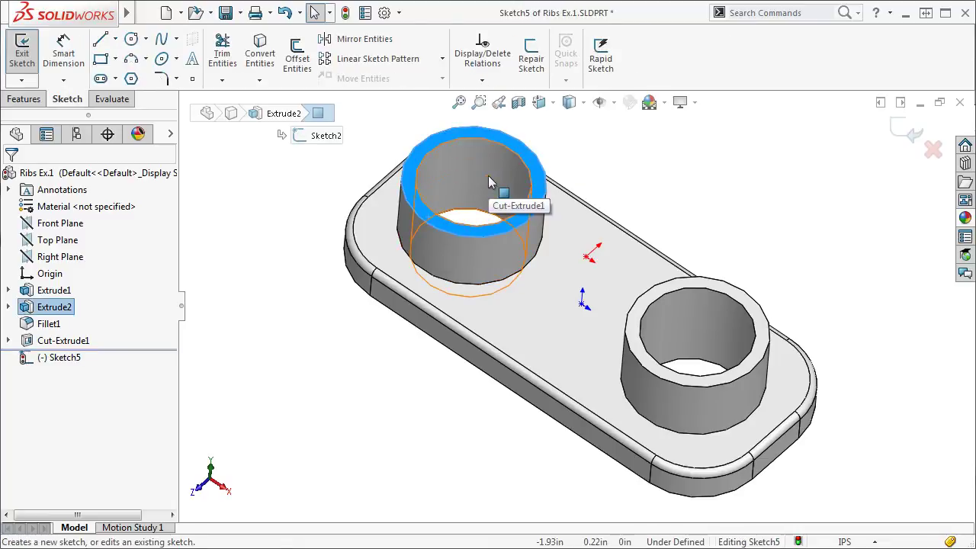
key("s")
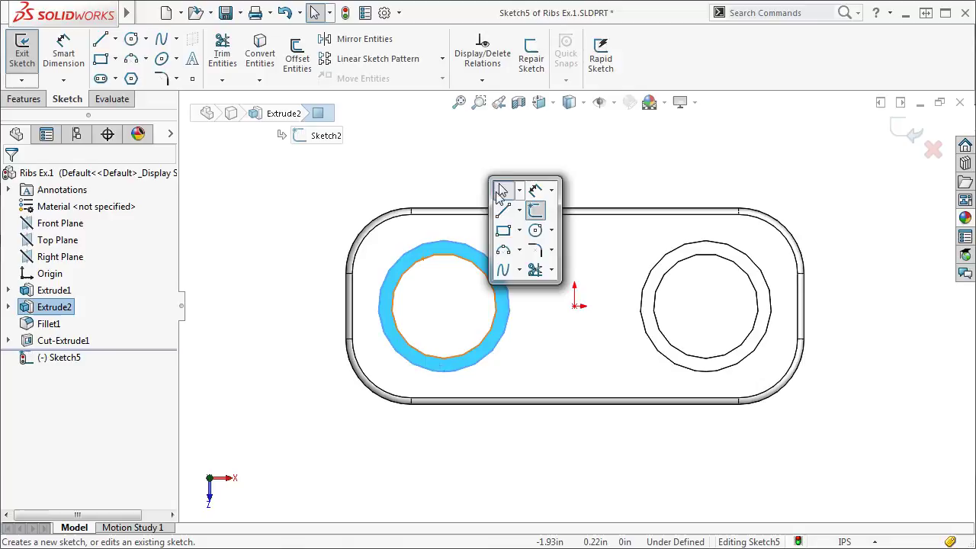
left_click(503, 210)
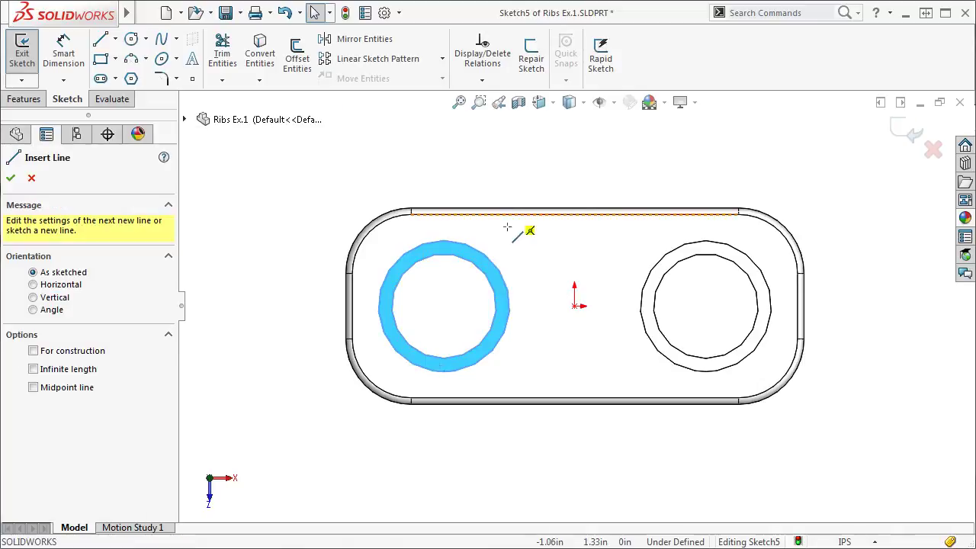
left_click(519, 304)
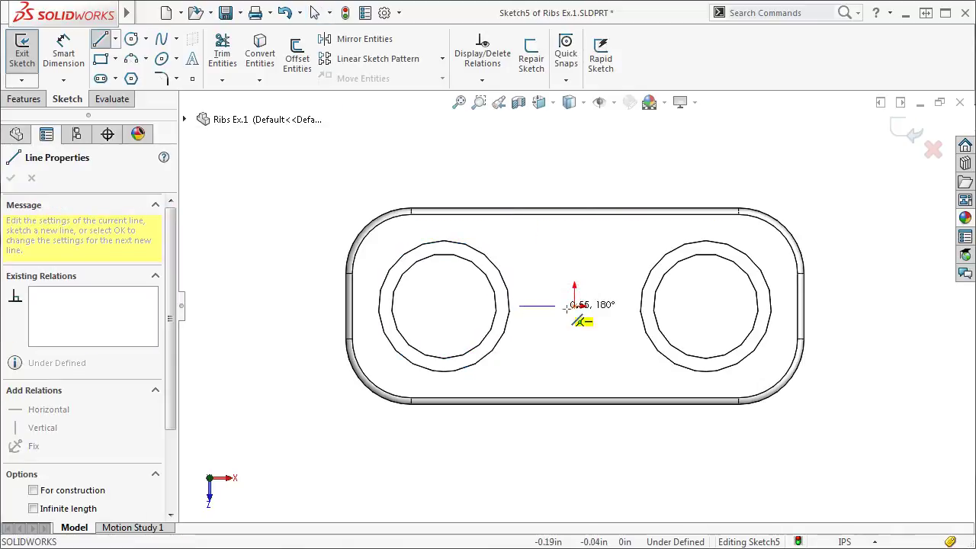
left_click(620, 306)
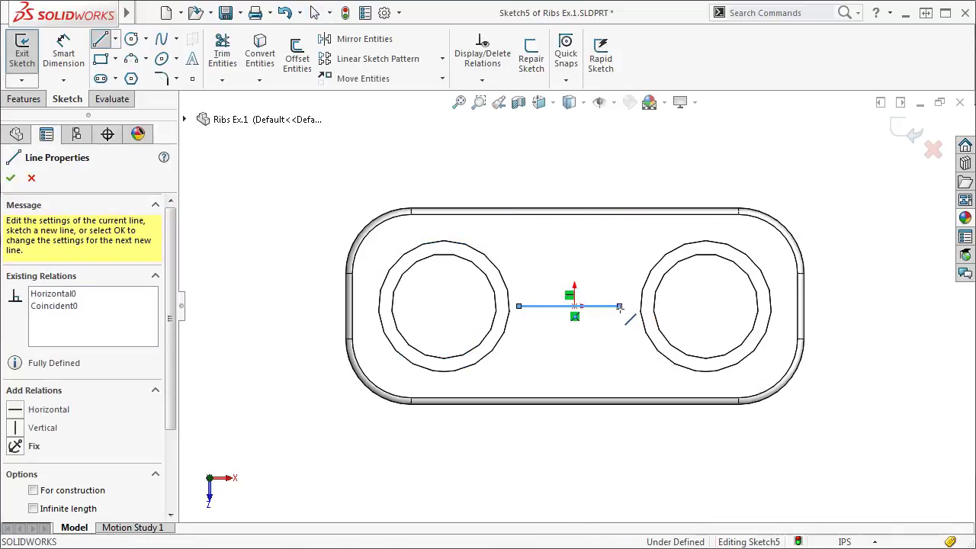
left_click(904, 136)
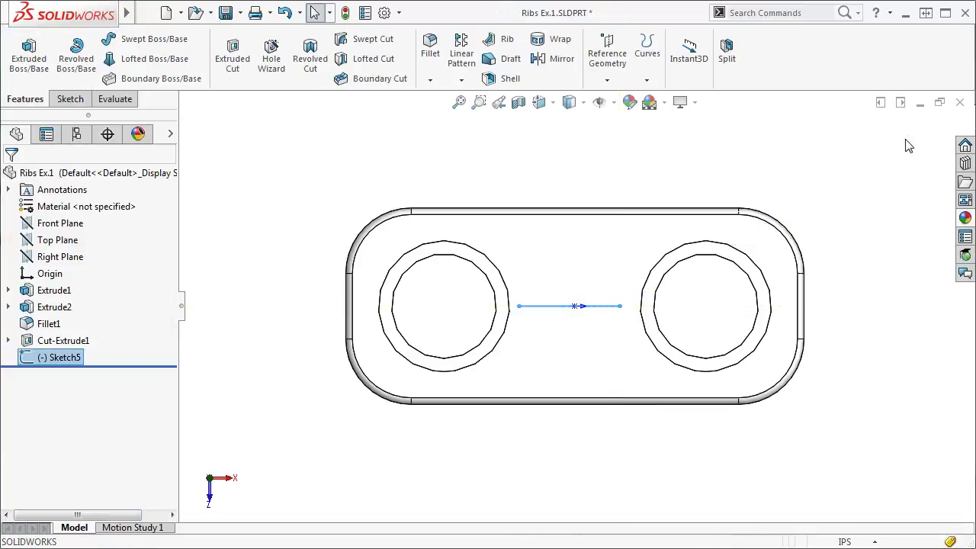
Tilt the view into 3D and start a Rib feature via Insert > Features > Rib.
mouse_move(772, 240)
middle_mouse_down()
mouse_move(756, 191)
mouse_move(753, 250)
mouse_move(760, 183)
mouse_move(789, 121)
mouse_move(787, 133)
middle_mouse_up()
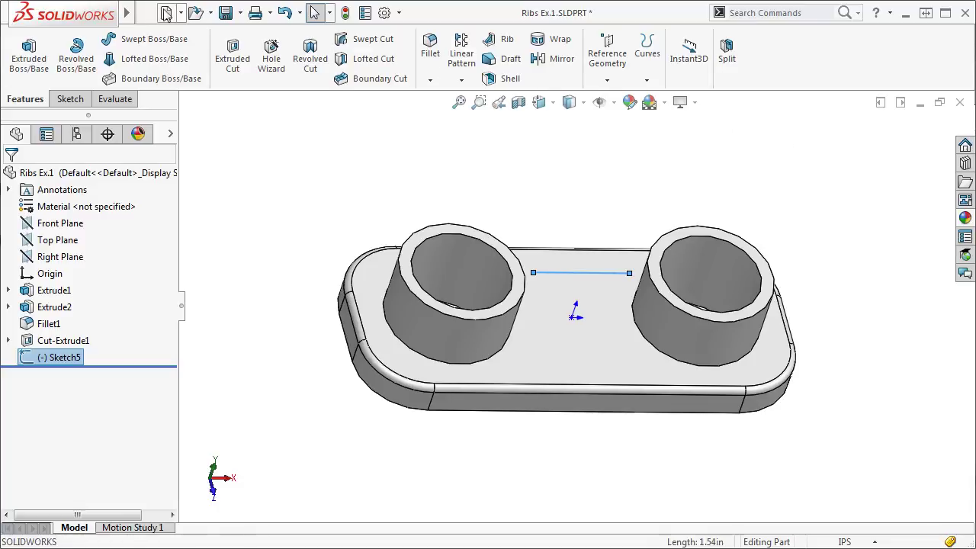
mouse_move(132, 14)
left_click(203, 13)
mouse_move(235, 13)
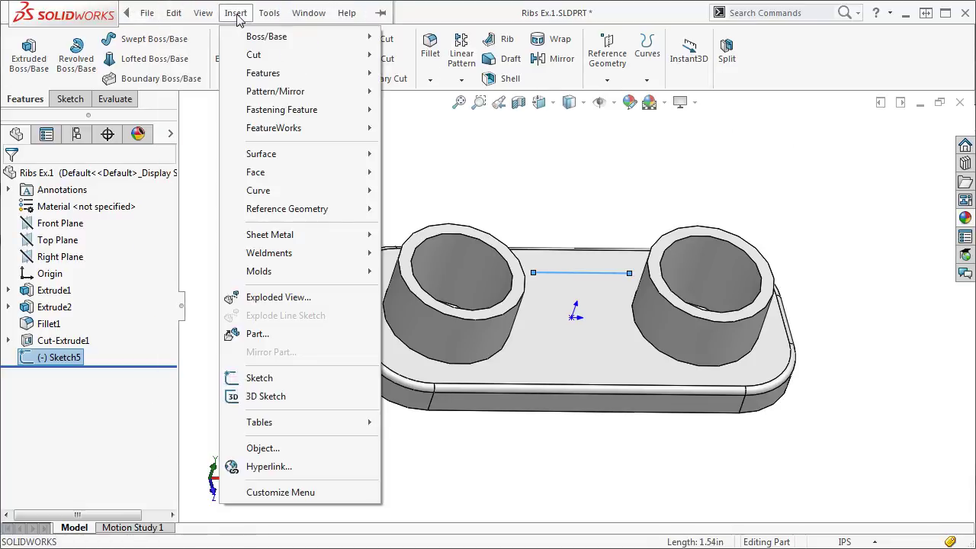
mouse_move(261, 77)
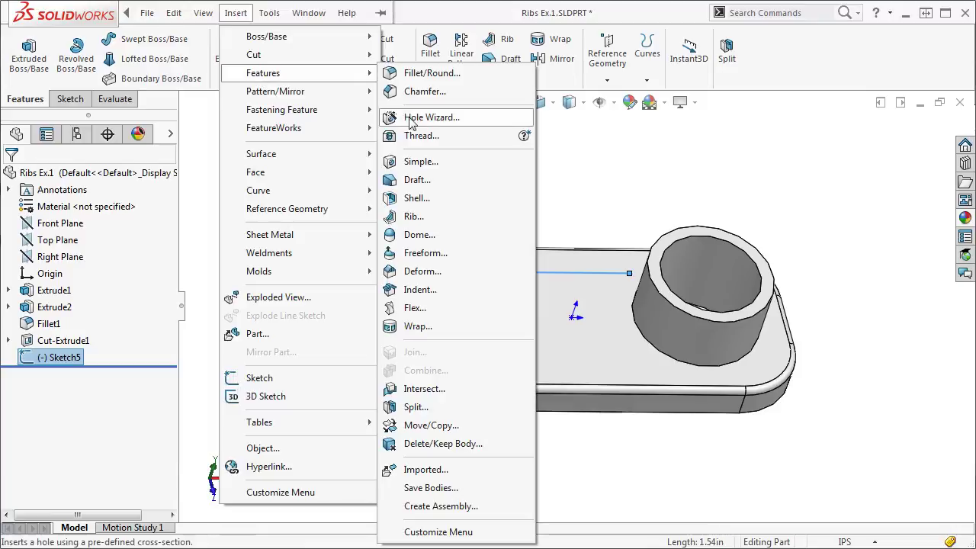
left_click(443, 217)
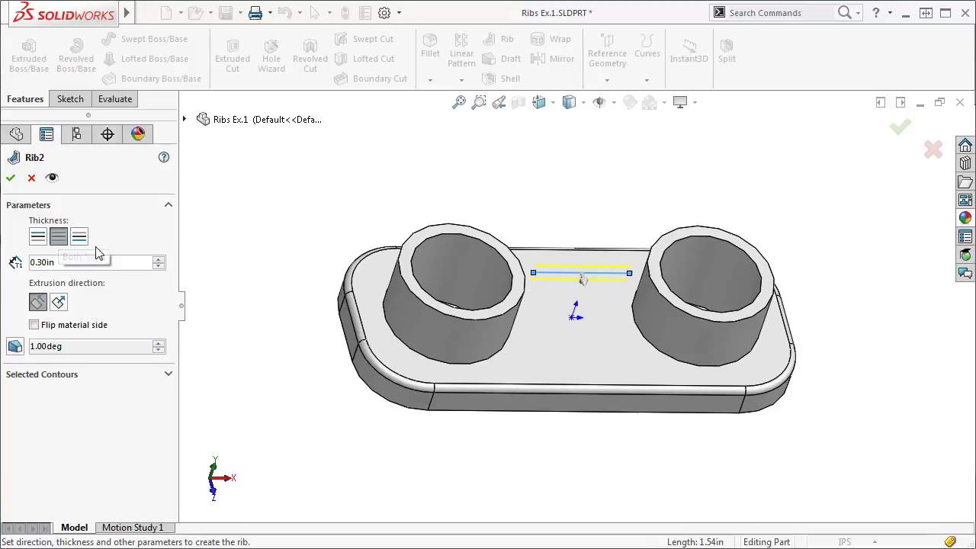
Set the rib to 0.40in thick, Normal to Sketch, with original material side and no draft.
left_click(158, 261)
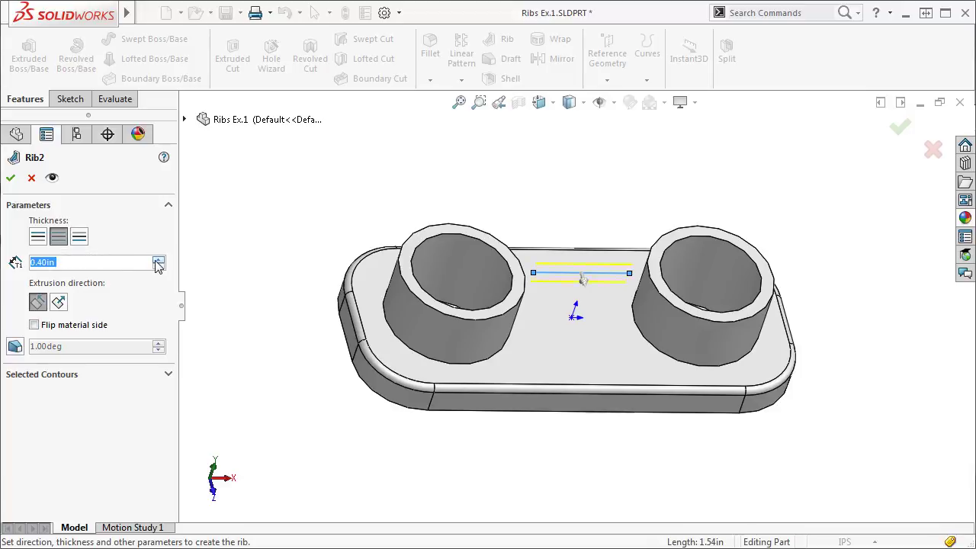
left_click(58, 303)
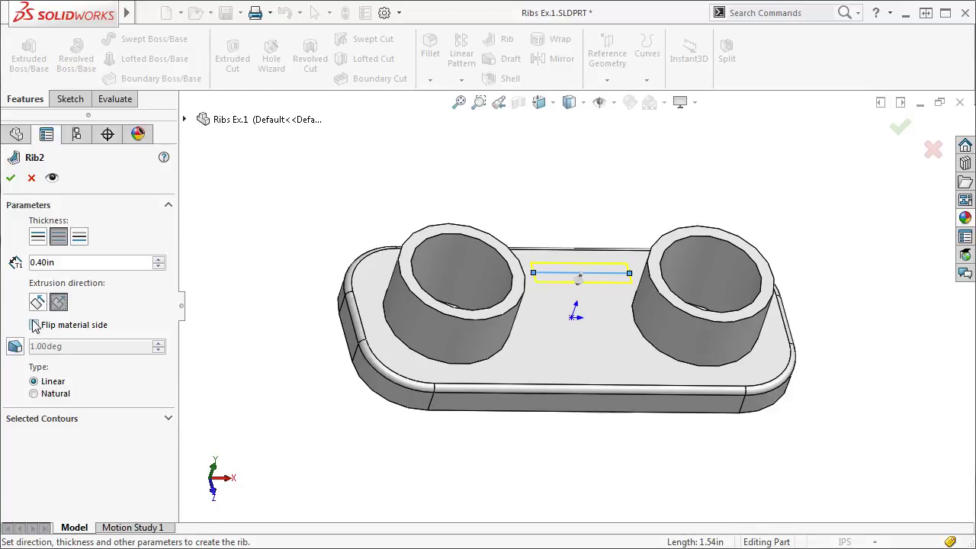
left_click(34, 326)
left_click(35, 326)
left_click(18, 347)
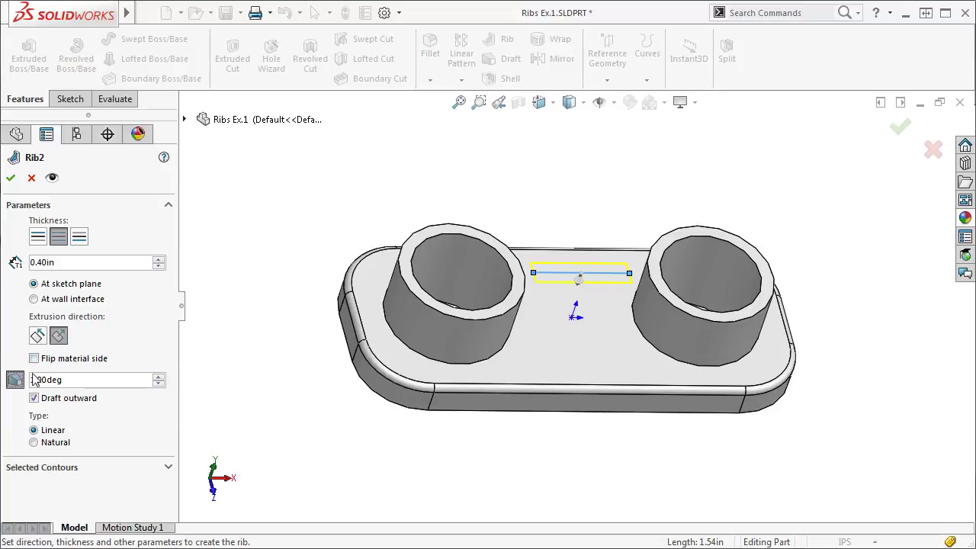
left_click(16, 380)
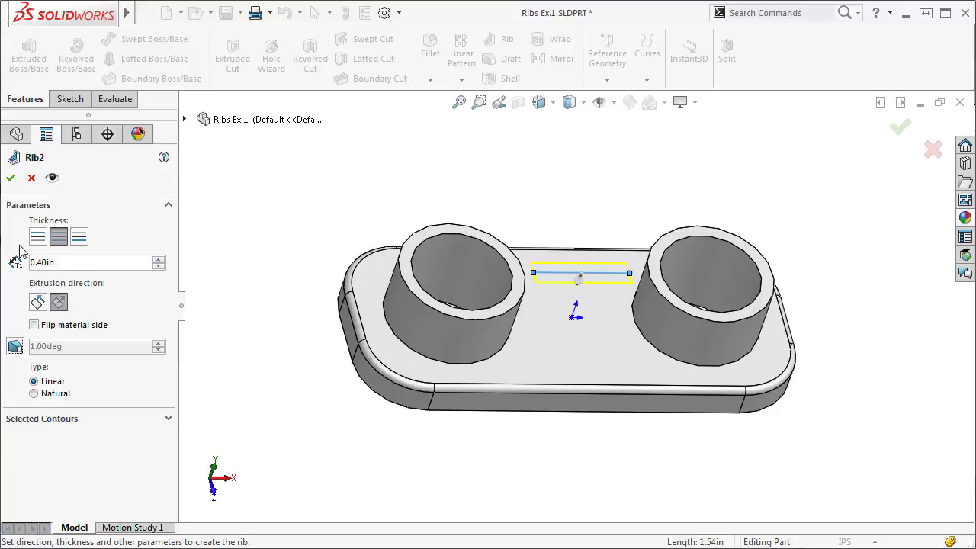
Confirm Rib2 joining the two bosses.
left_click(11, 178)
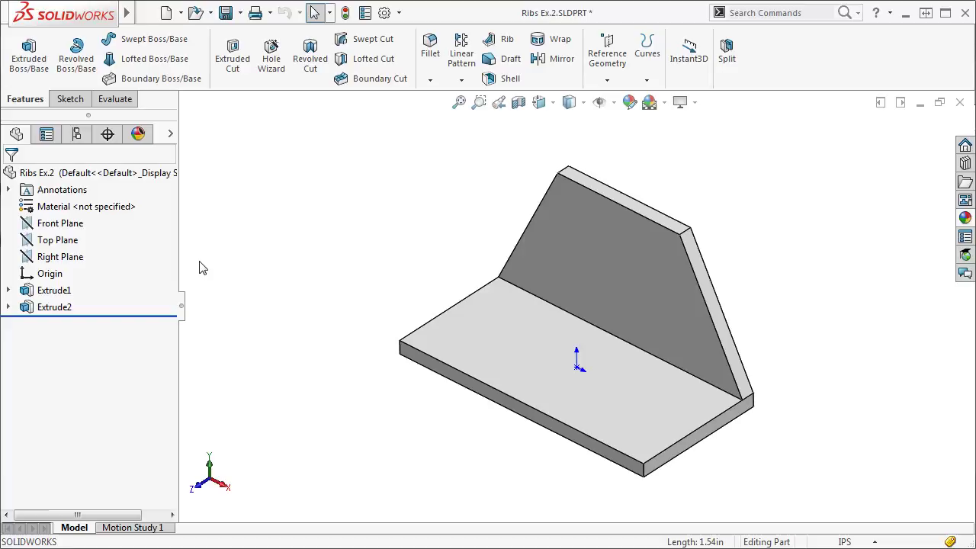
On Right Plane, sketch a diagonal line from the base plate's outer corner to the wall's top corner.
left_click(82, 258)
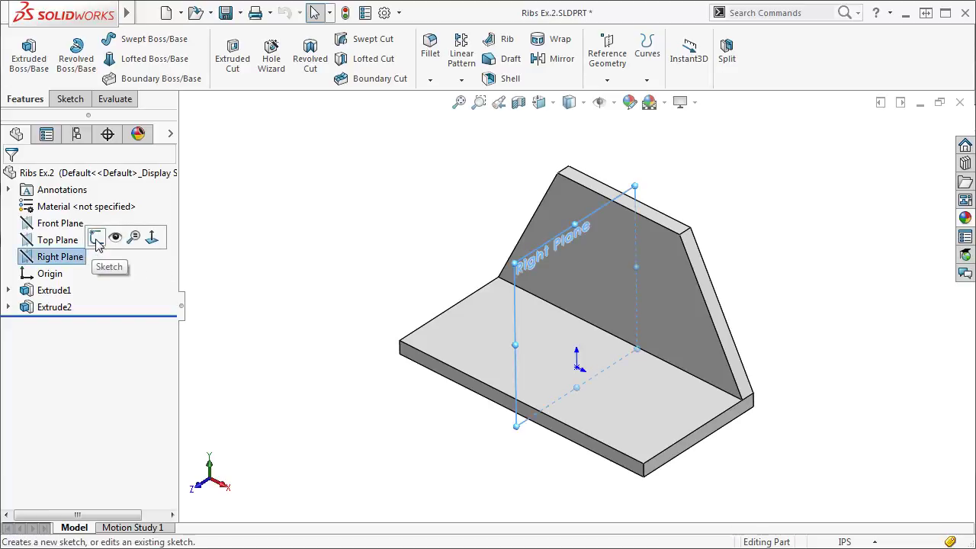
left_click(96, 239)
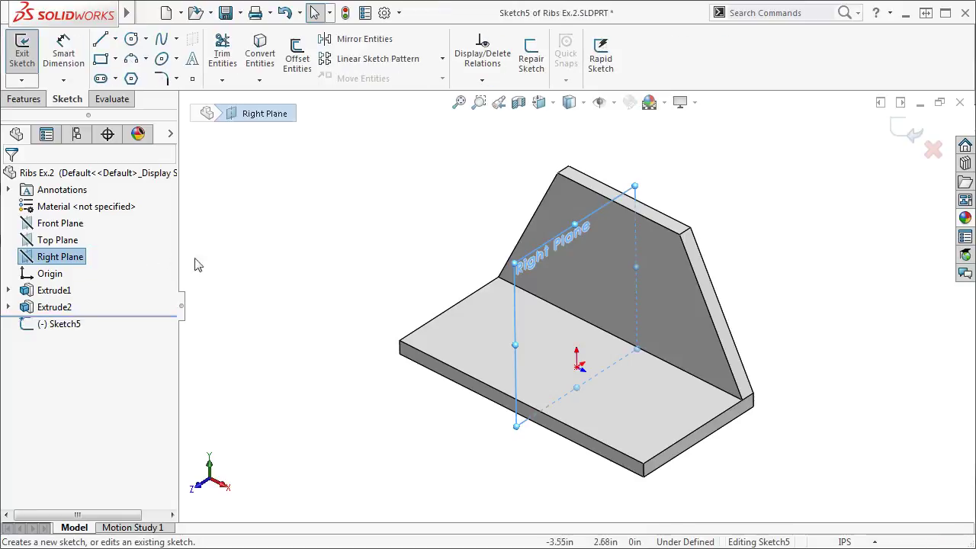
key("s")
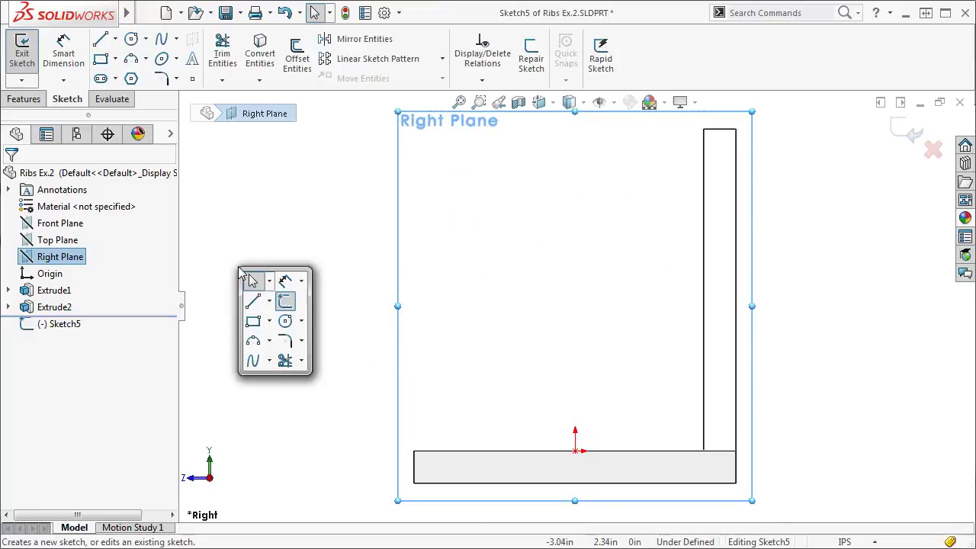
left_click(253, 301)
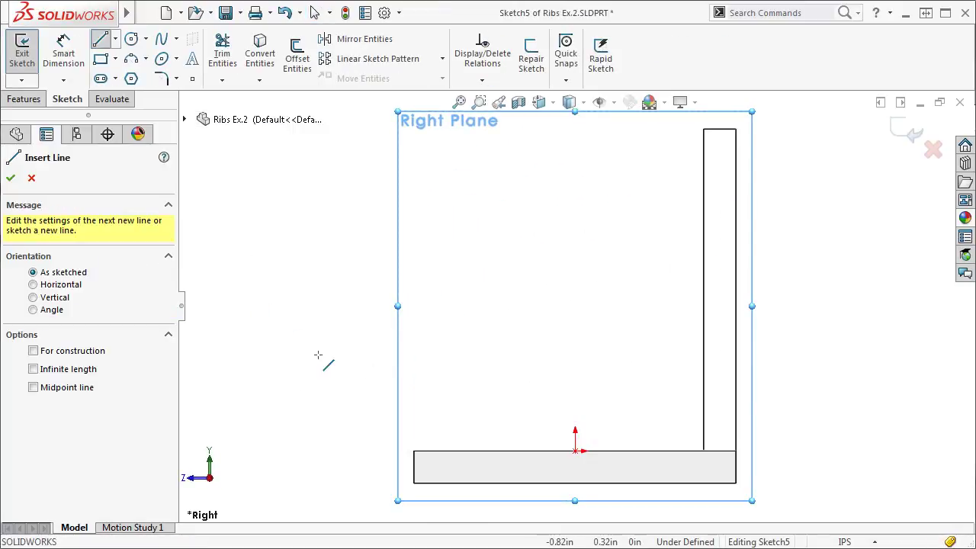
left_click(414, 450)
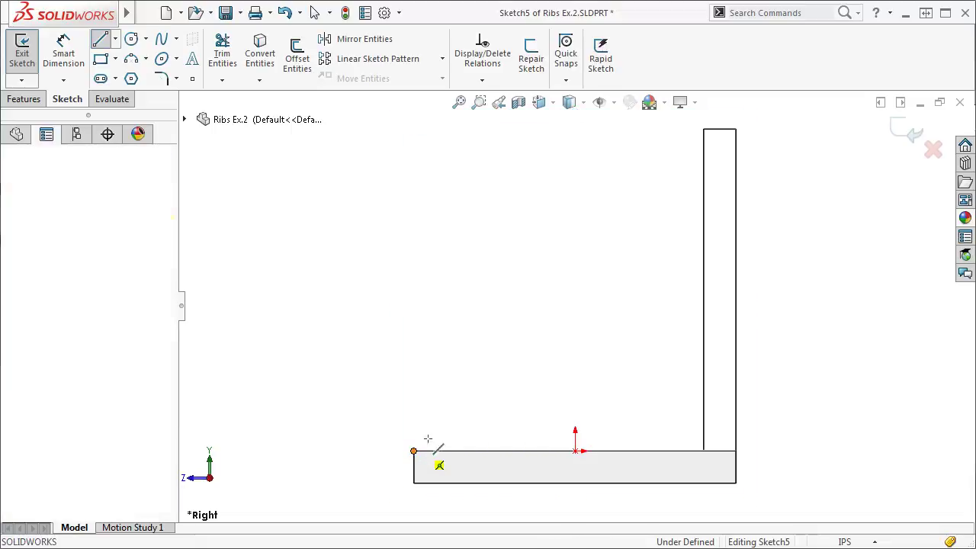
left_click(704, 130)
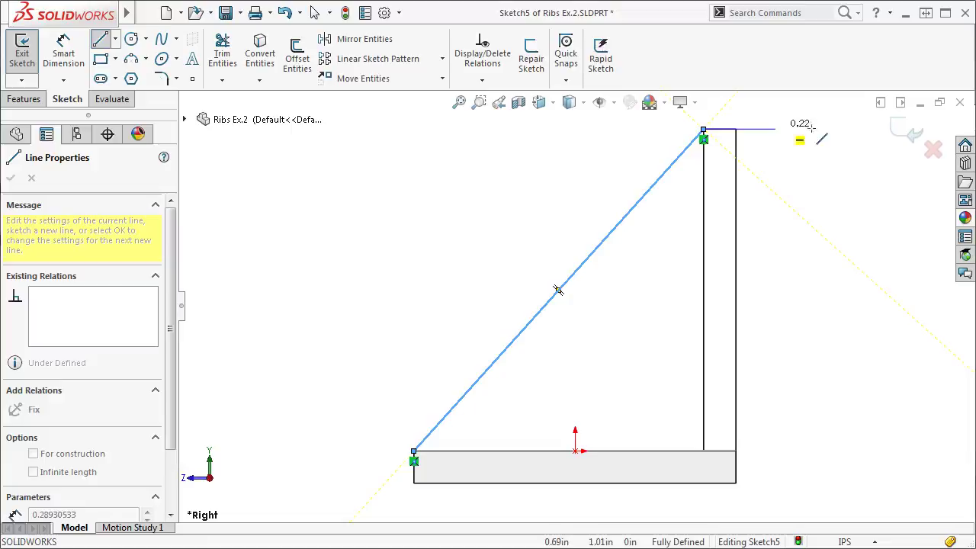
left_click(906, 131)
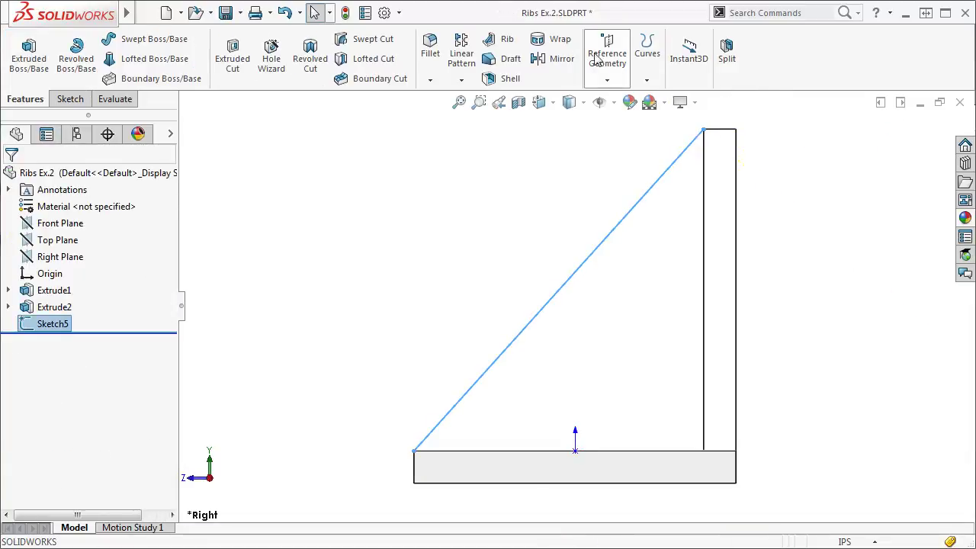
Create a 0.10in gusset rib from the diagonal line and orbit to inspect it.
left_click(507, 39)
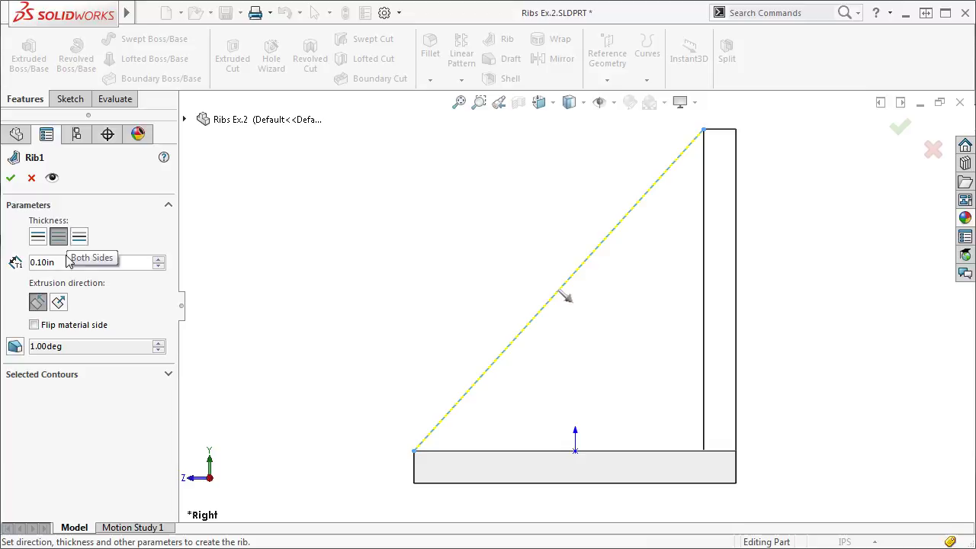
left_click(11, 177)
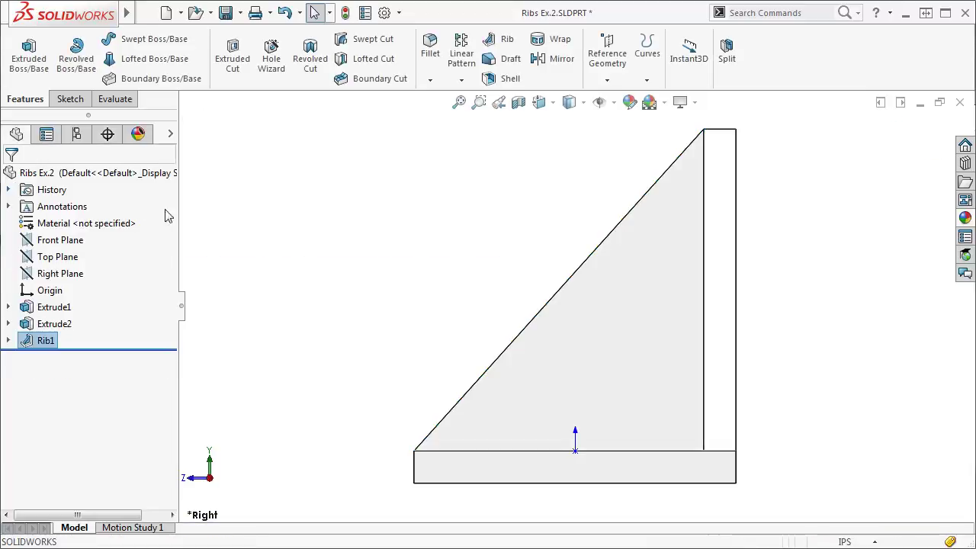
middle_click_drag(290, 234, 338, 278)
Switch to Ribs Ex.3 and select the cross-and-circle Sketch2 in the tree.
key("ctrl+Tab")
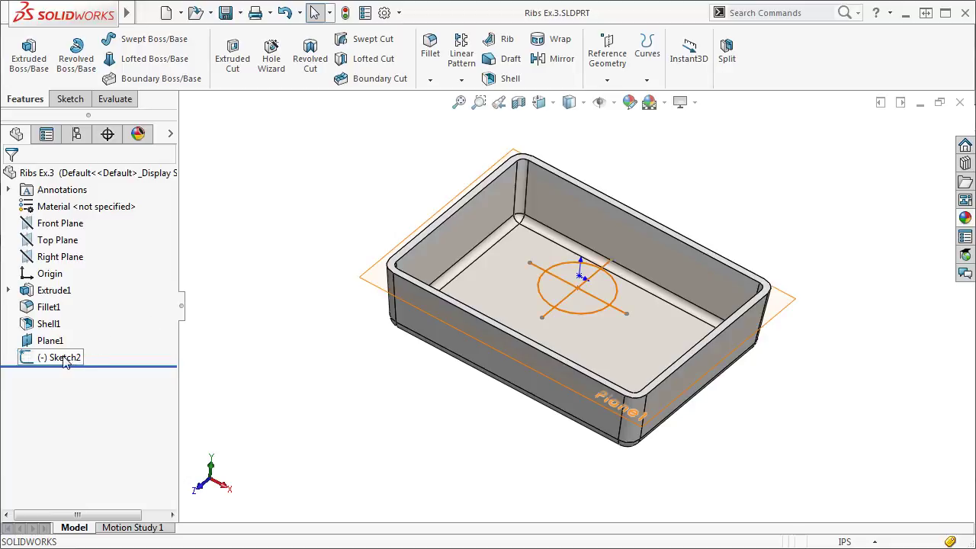
mouse_move(65, 363)
left_click(65, 360)
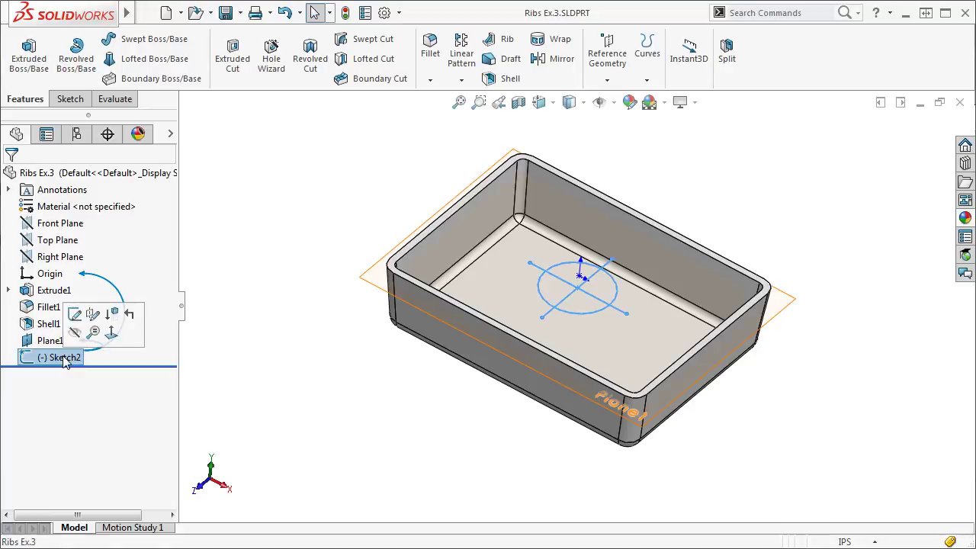
Build 0.10in Normal to Sketch ribs from Sketch2's circle and crossing lines.
left_click(503, 42)
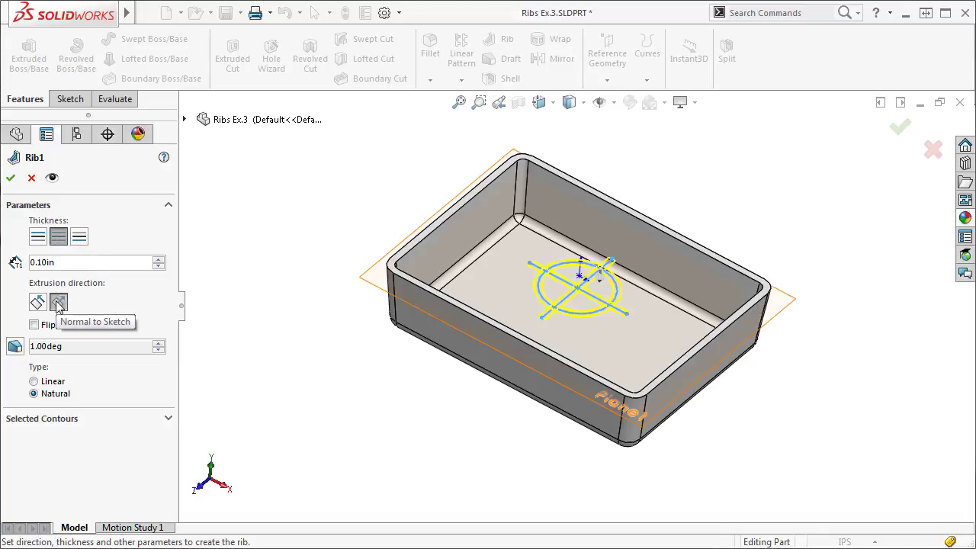
left_click(12, 177)
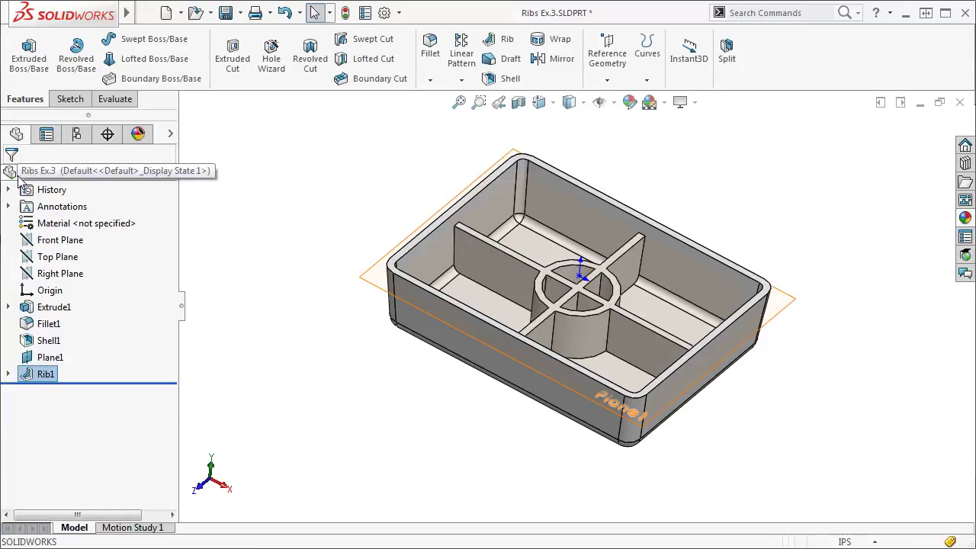